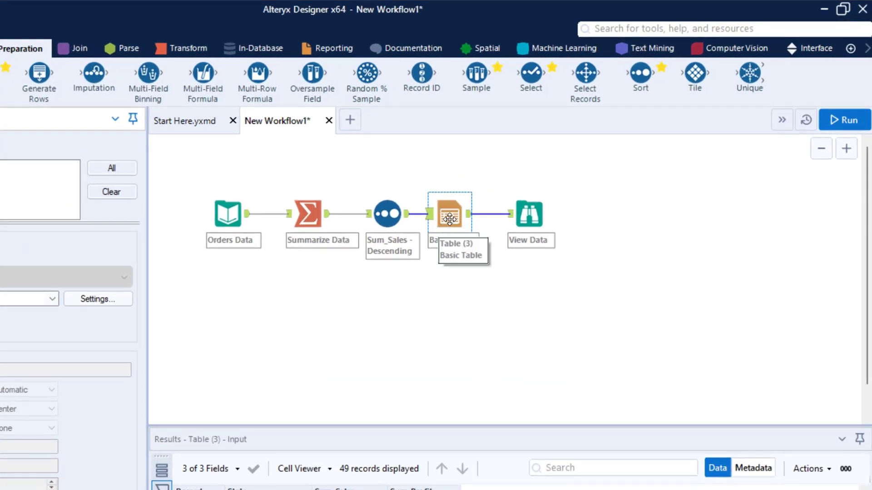
# Examine the View Data report table listing states with their sales, profit and bar graph.
pyautogui.click(531, 218)
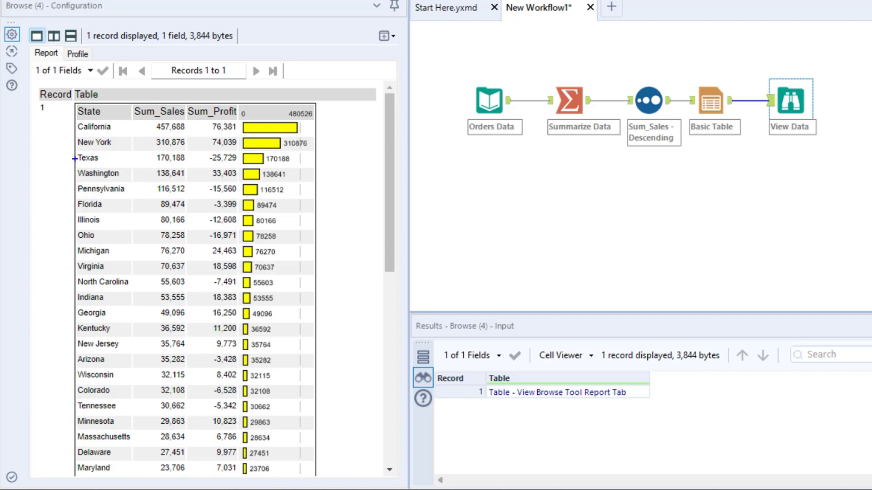
pyautogui.moveTo(74, 150)
pyautogui.mouseDown()
pyautogui.moveTo(166, 166)
pyautogui.moveTo(241, 166)
pyautogui.moveTo(73, 260)
pyautogui.mouseUp()
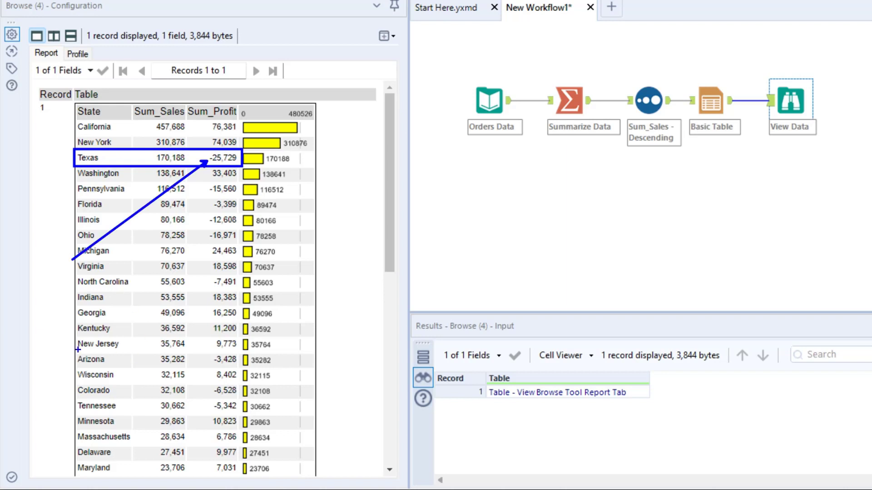
pyautogui.moveTo(71, 352); pyautogui.dragTo(132, 368)
pyautogui.moveTo(194, 353); pyautogui.dragTo(243, 369)
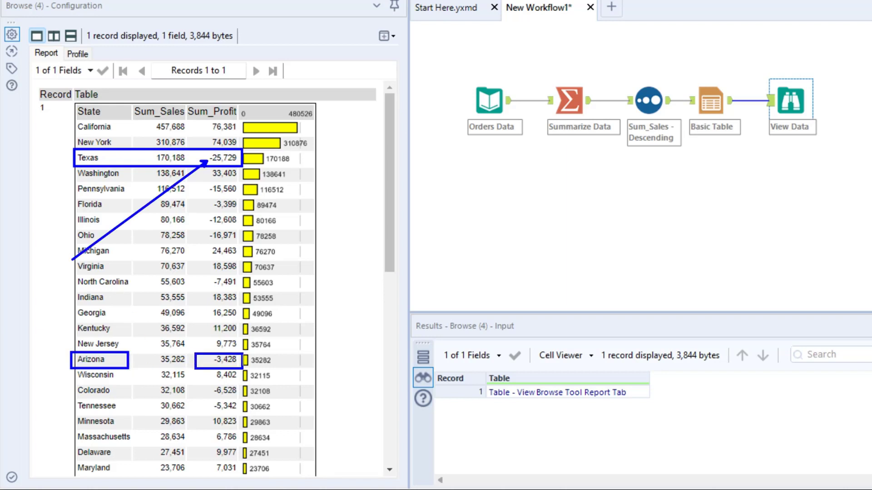
pyautogui.press('Escape')
pyautogui.scroll(-10, 351, 283)
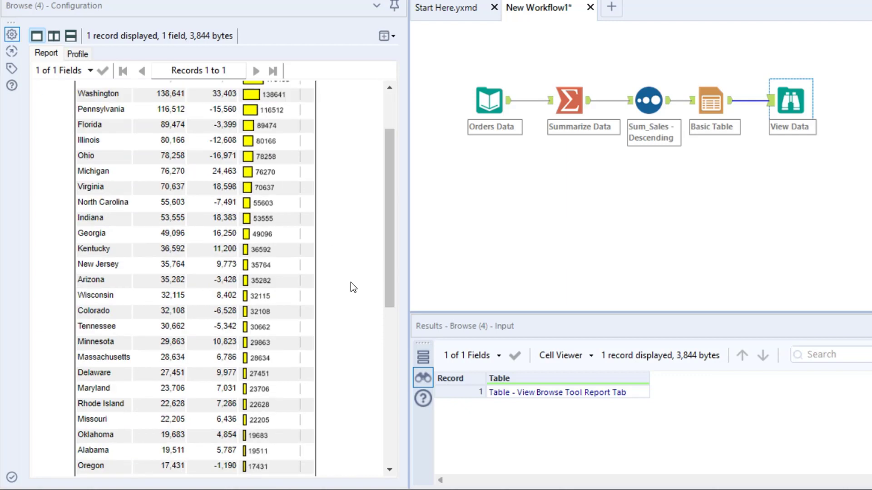
pyautogui.scroll(9, 350, 287)
pyautogui.scroll(2, 350, 292)
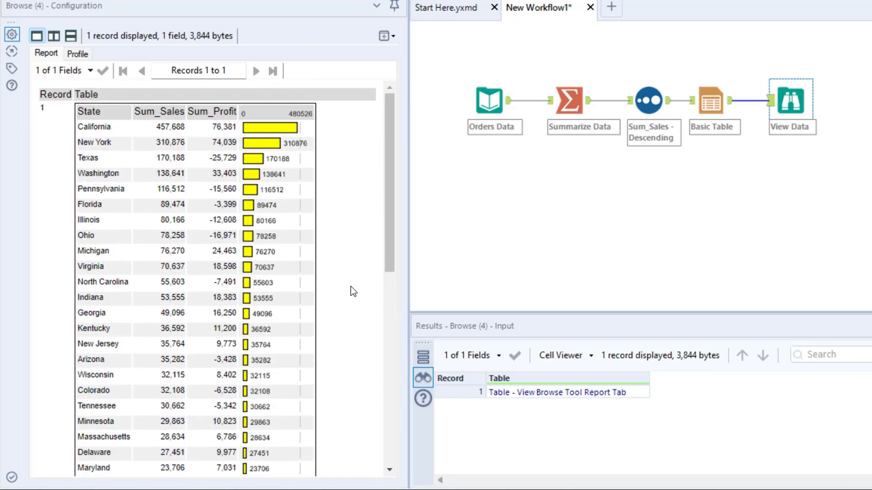
# In the Basic Table tool, select the Sum_Profit column and rename it Profit.
pyautogui.click(713, 109)
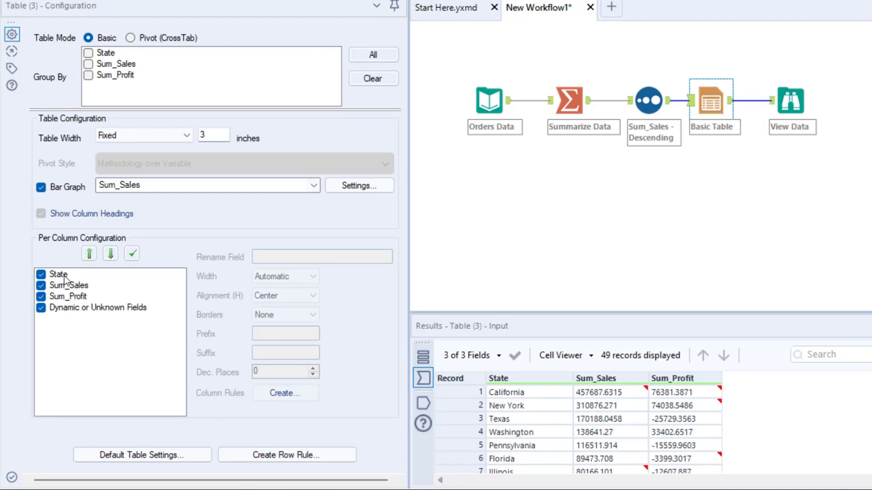
pyautogui.click(81, 298)
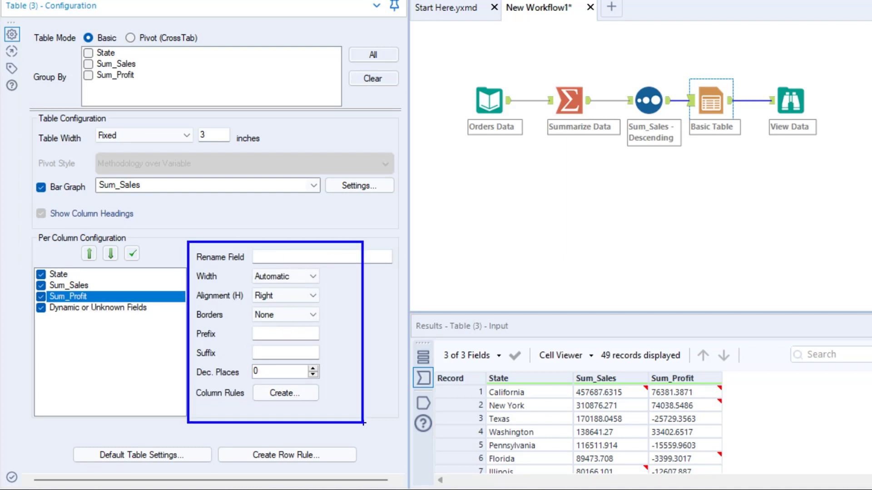
pyautogui.moveTo(191, 248); pyautogui.dragTo(254, 268)
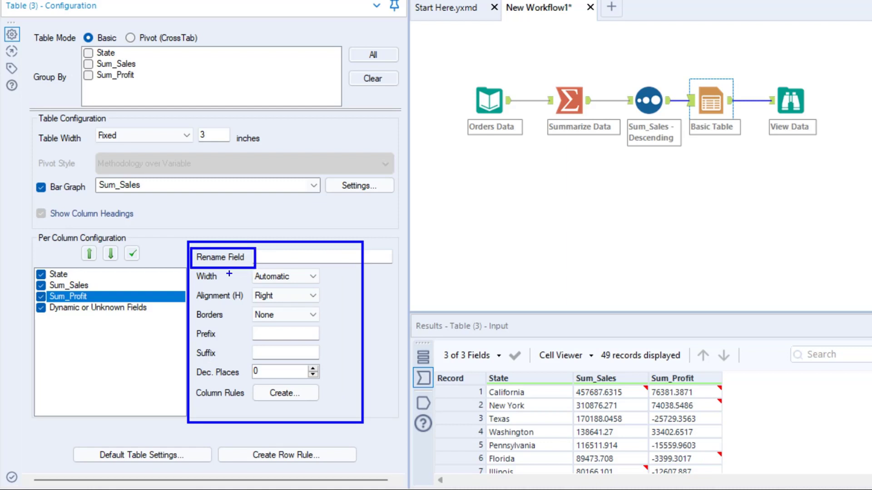
pyautogui.moveTo(38, 297); pyautogui.dragTo(8, 335)
pyautogui.press('Escape')
pyautogui.click(283, 256)
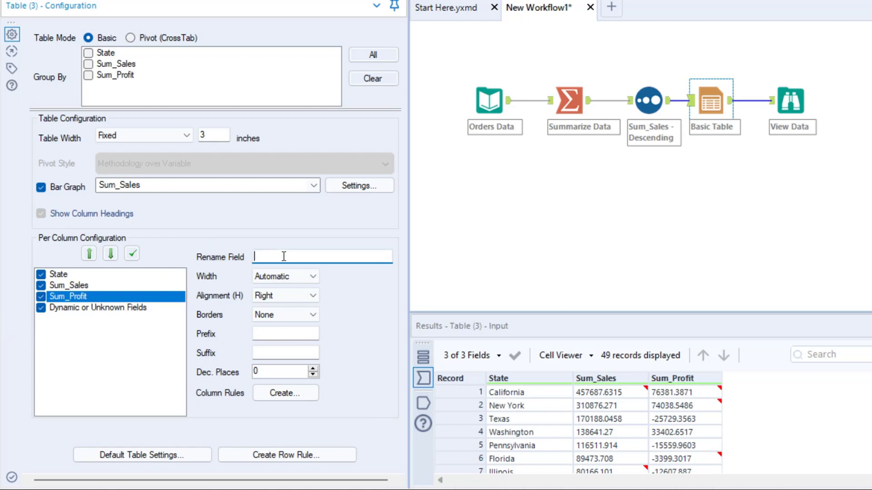
pyautogui.write('Proi')
pyautogui.click(297, 274)
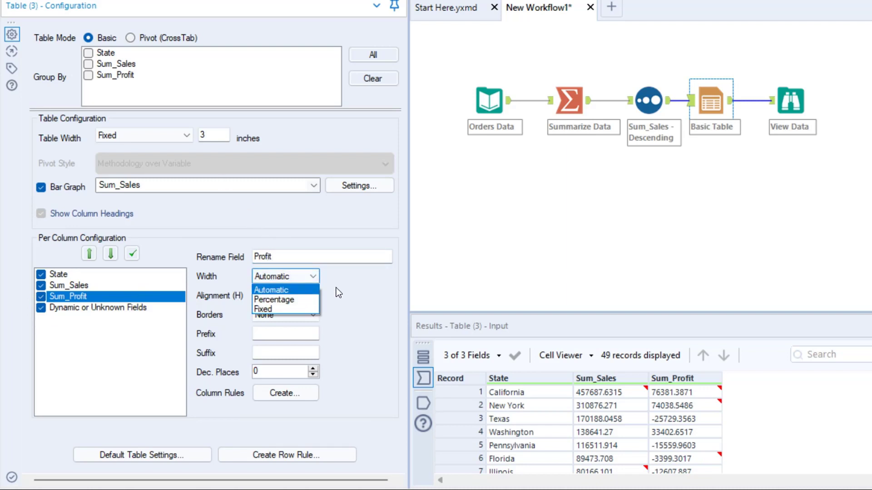
pyautogui.click(281, 289)
pyautogui.click(310, 297)
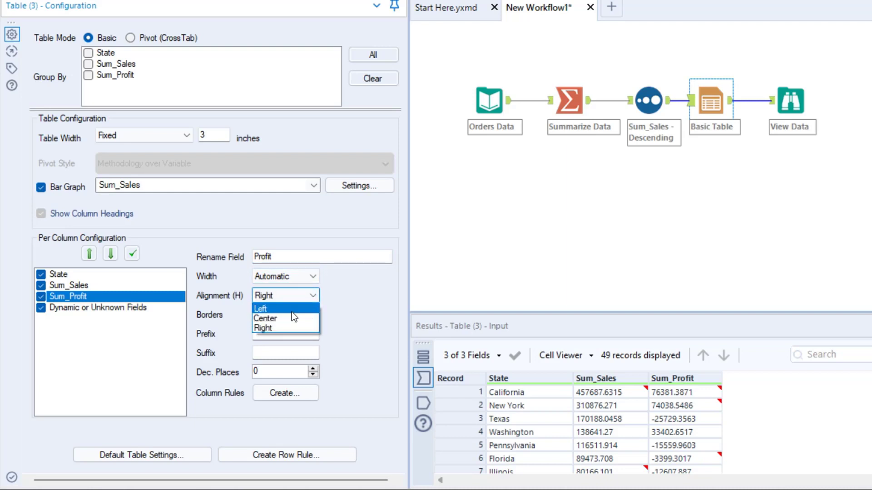
pyautogui.click(325, 298)
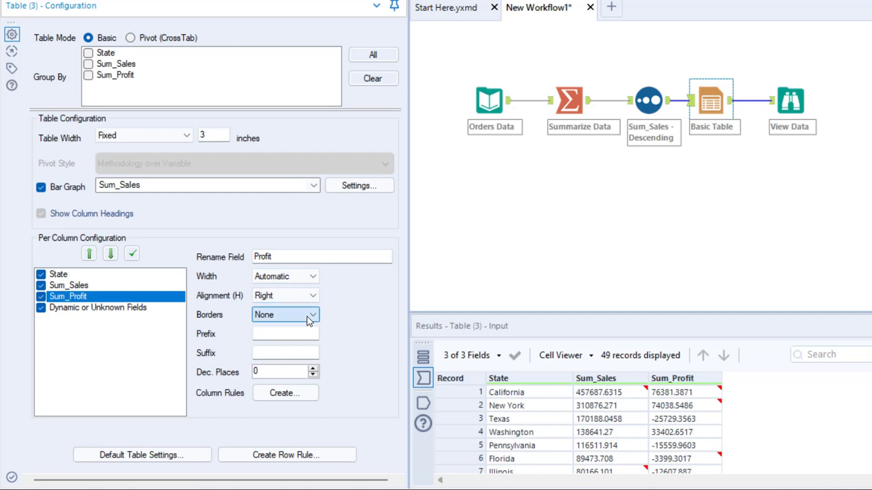
pyautogui.click(307, 317)
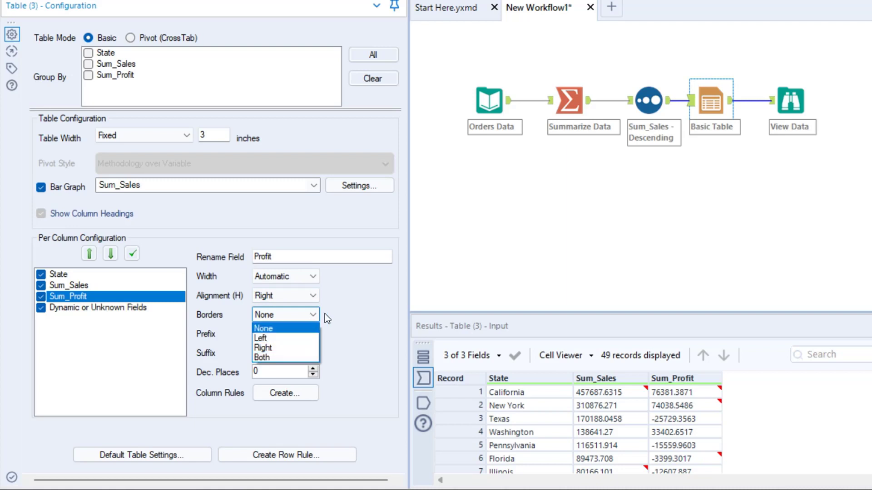
pyautogui.click(325, 314)
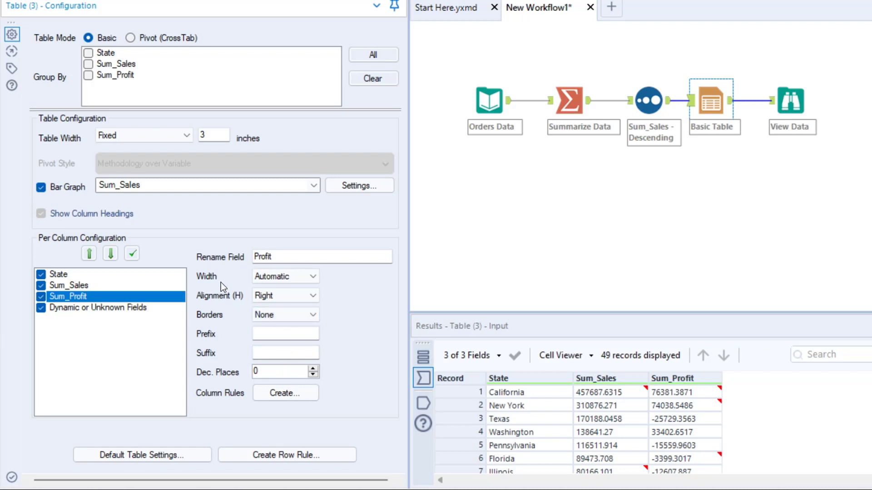
# Run the workflow and open the View Data report output.
pyautogui.moveTo(184, 244)
pyautogui.mouseDown()
pyautogui.moveTo(311, 340)
pyautogui.moveTo(402, 375)
pyautogui.mouseUp()
pyautogui.moveTo(358, 303); pyautogui.dragTo(521, 251)
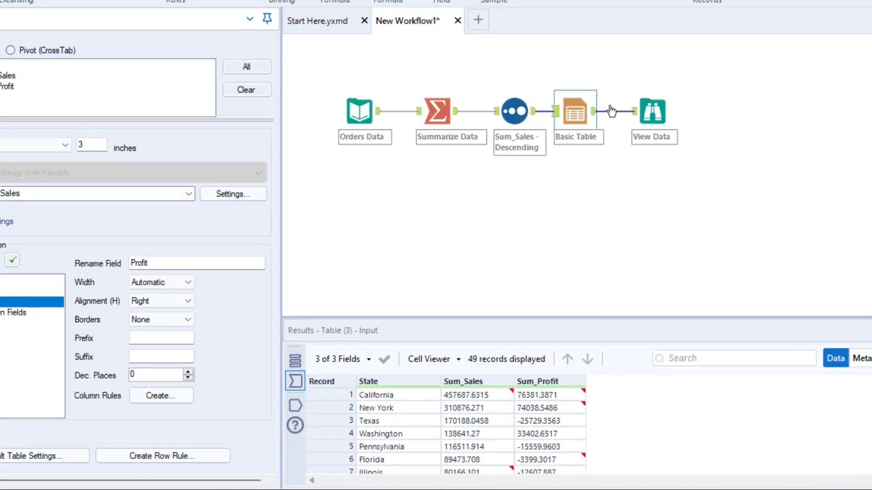
pyautogui.click(846, 30)
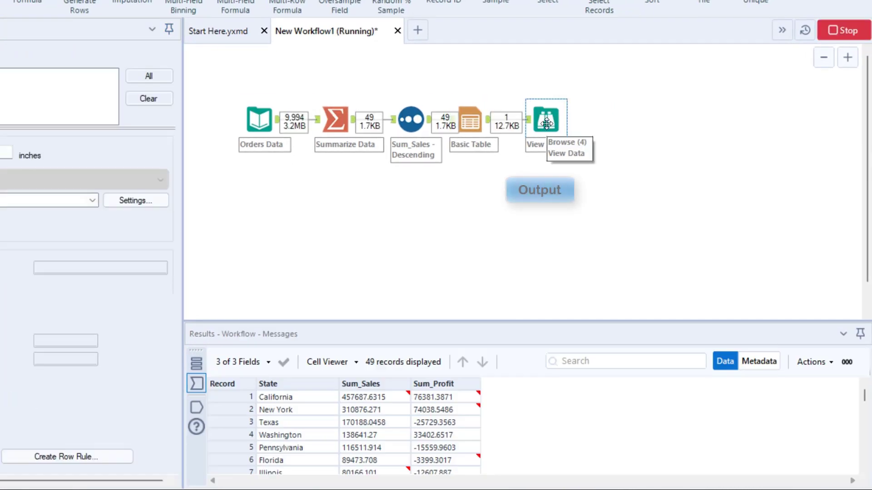
pyautogui.click(547, 122)
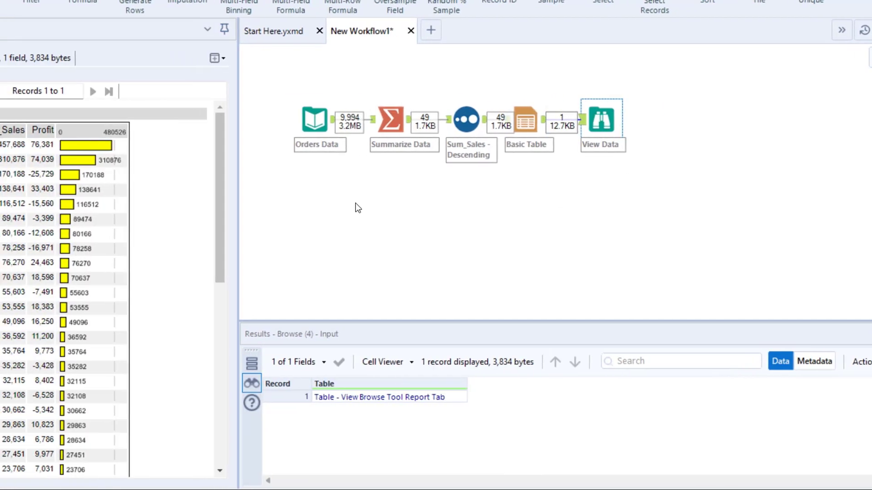
pyautogui.moveTo(178, 121)
pyautogui.mouseDown()
pyautogui.moveTo(208, 142)
pyautogui.moveTo(212, 114)
pyautogui.moveTo(245, 98)
pyautogui.mouseUp()
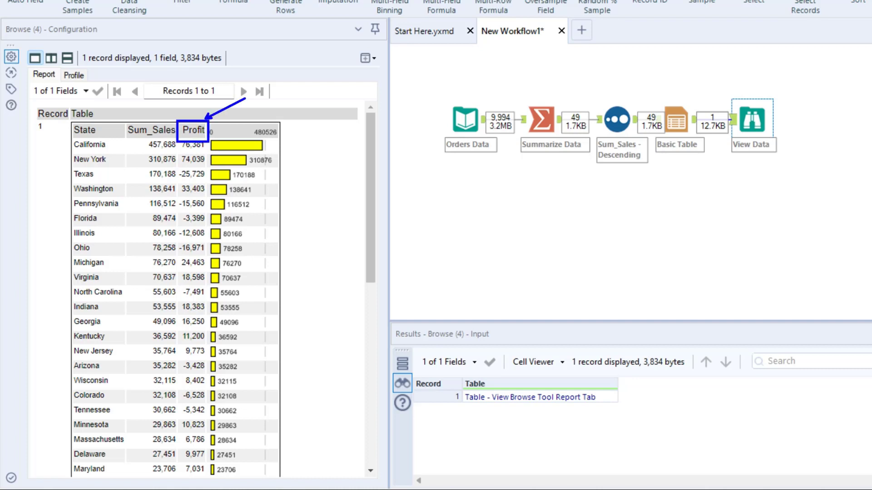
pyautogui.press('Escape')
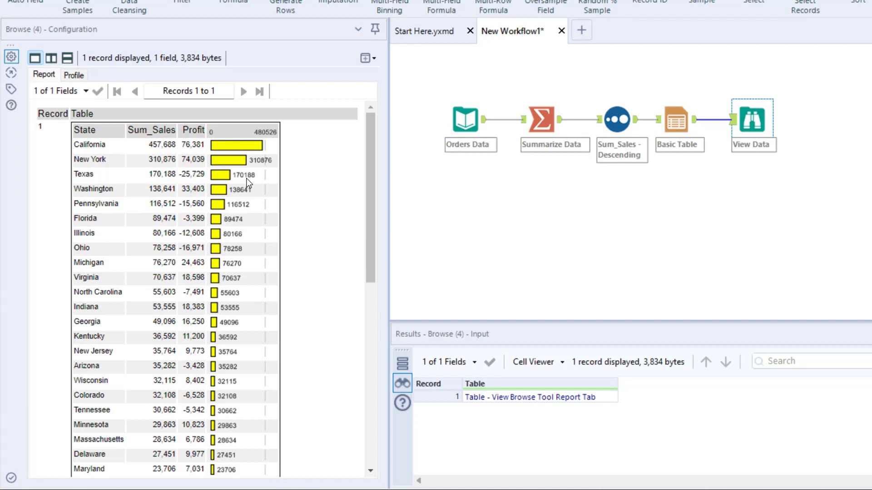
# Start creating a column styling rule for the Sum_Profit column of the Basic Table tool.
pyautogui.click(671, 105)
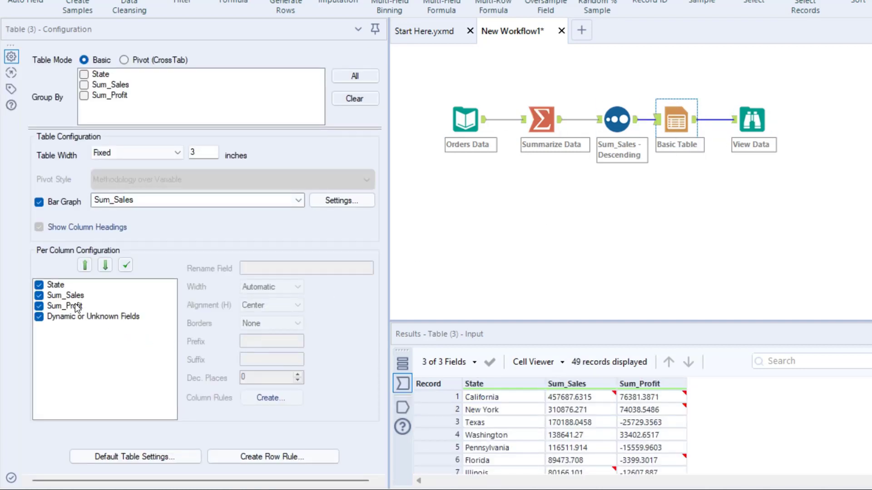
pyautogui.click(68, 306)
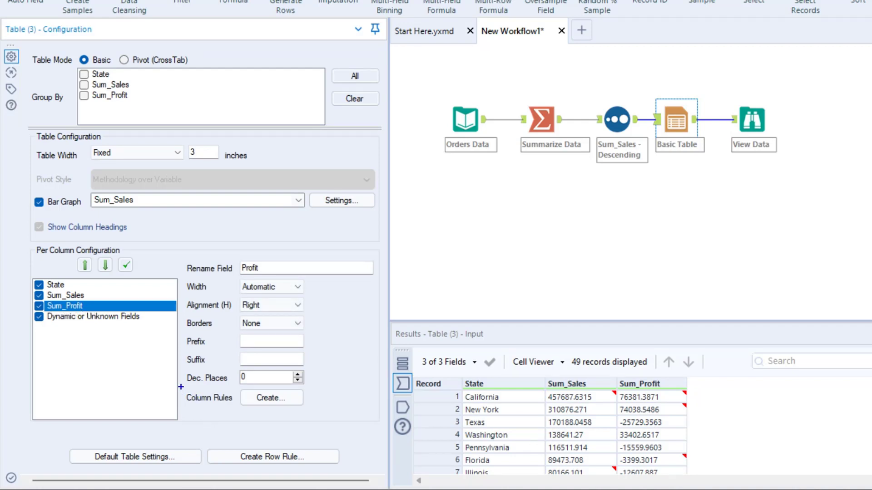
pyautogui.moveTo(180, 386)
pyautogui.mouseDown()
pyautogui.moveTo(322, 410)
pyautogui.moveTo(300, 396)
pyautogui.moveTo(542, 296)
pyautogui.mouseUp()
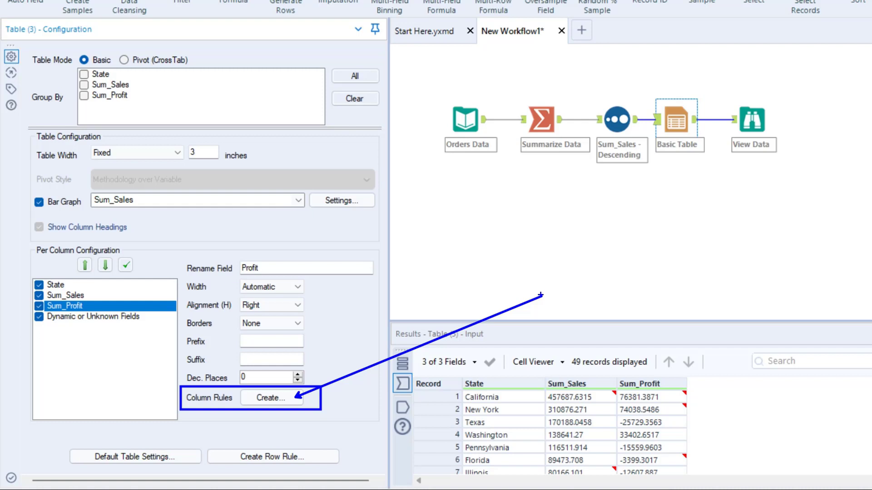
pyautogui.press('Escape')
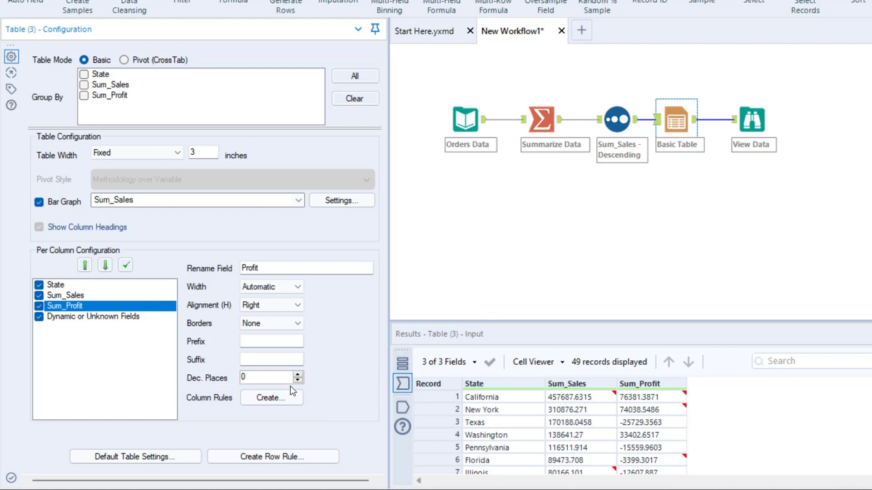
pyautogui.click(274, 402)
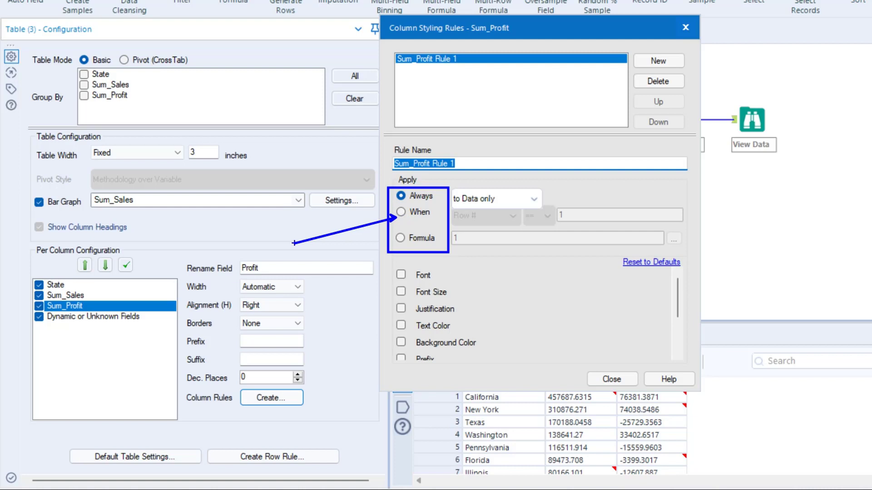
# Set the rule to apply when Sum_Profit is <= 0.
pyautogui.click(402, 212)
pyautogui.click(508, 223)
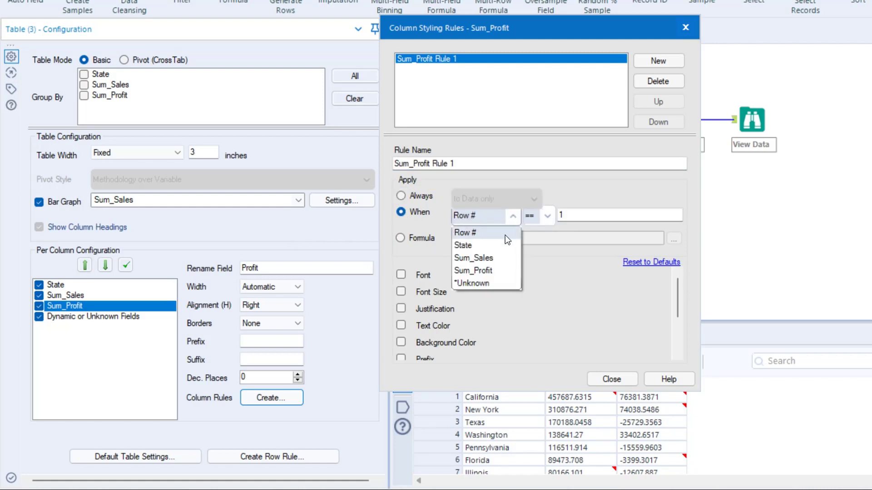
pyautogui.click(495, 270)
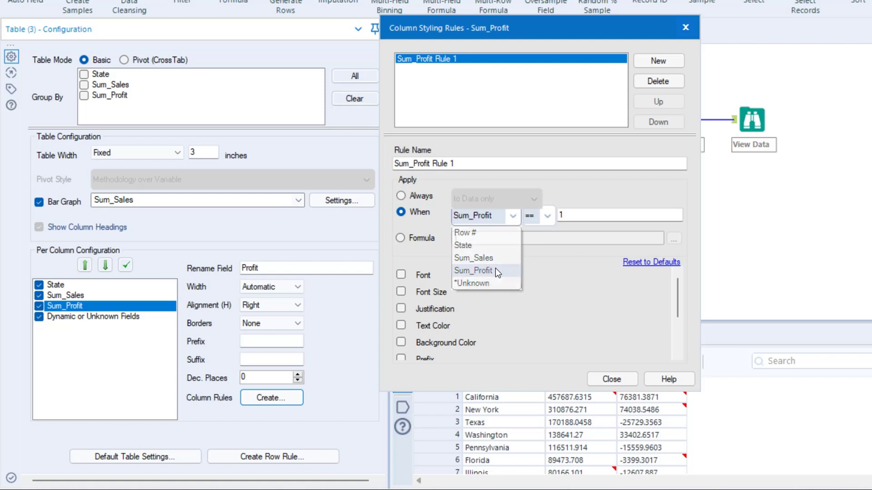
pyautogui.click(546, 217)
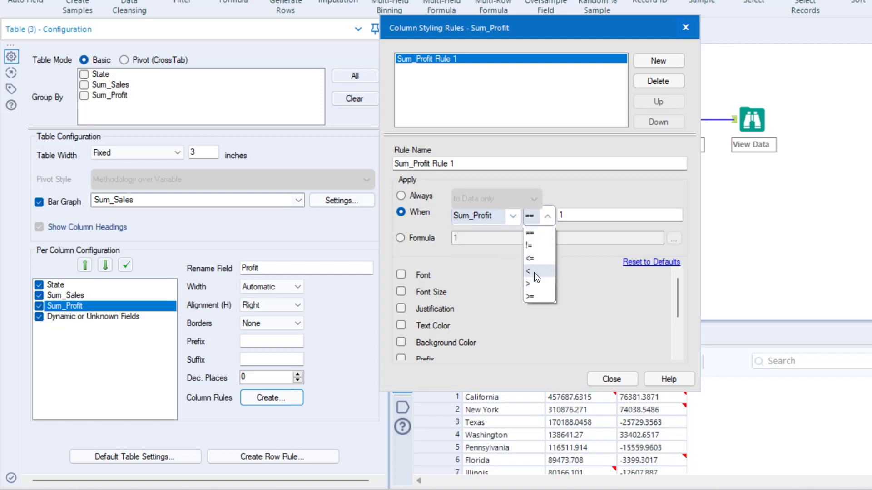
pyautogui.click(534, 272)
pyautogui.click(548, 217)
pyautogui.click(543, 259)
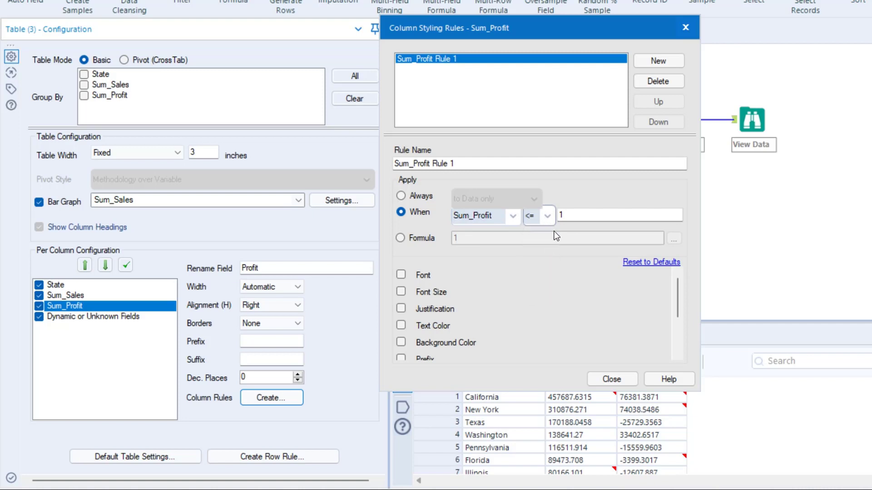
pyautogui.press('Tab')
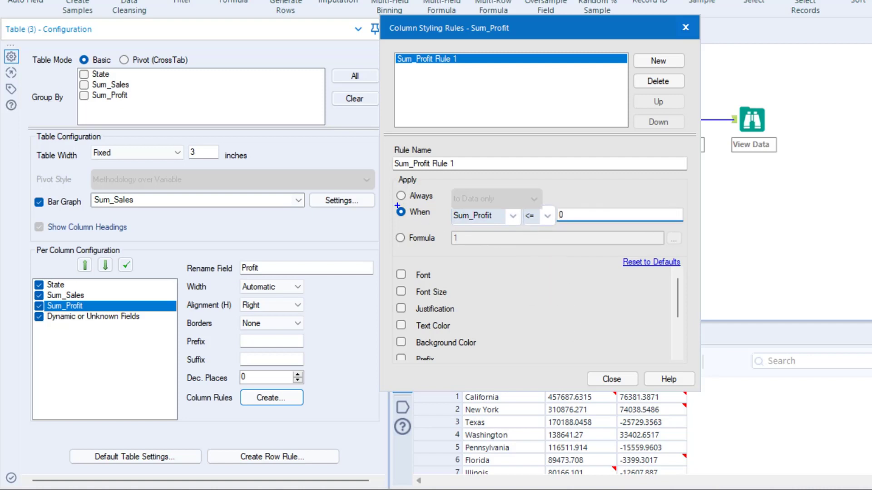
# Enable the rule's background color, set it to red, and close the column styling rules dialog.
pyautogui.moveTo(391, 205)
pyautogui.mouseDown()
pyautogui.moveTo(486, 231)
pyautogui.moveTo(606, 233)
pyautogui.mouseUp()
pyautogui.moveTo(385, 263); pyautogui.dragTo(477, 369)
pyautogui.moveTo(471, 306); pyautogui.dragTo(523, 275)
pyautogui.press('Escape')
pyautogui.click(401, 342)
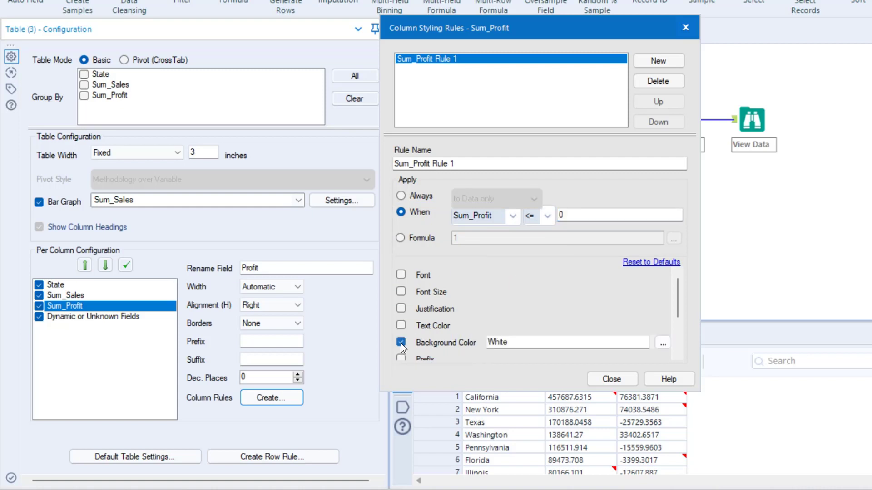
pyautogui.click(661, 343)
pyautogui.click(396, 90)
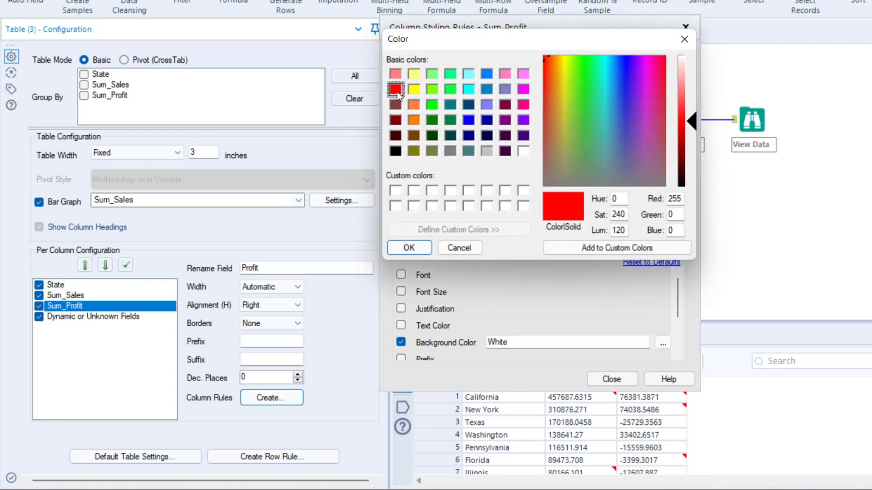
pyautogui.click(409, 248)
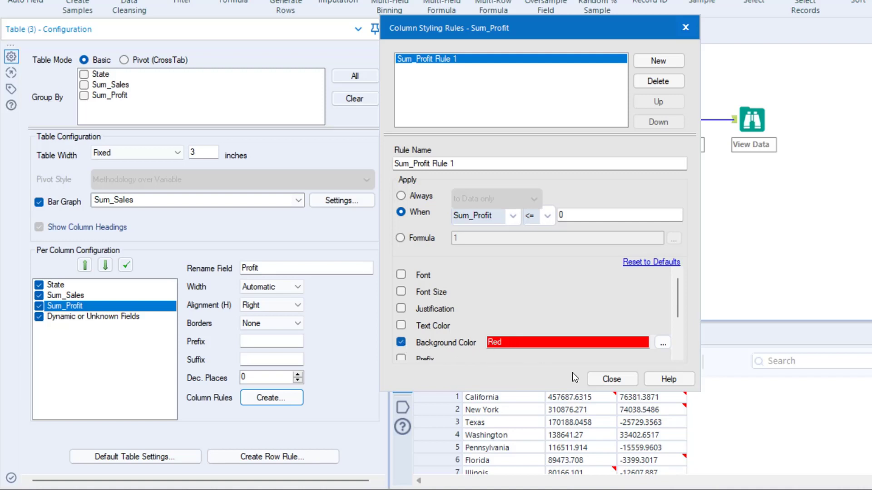
pyautogui.click(612, 380)
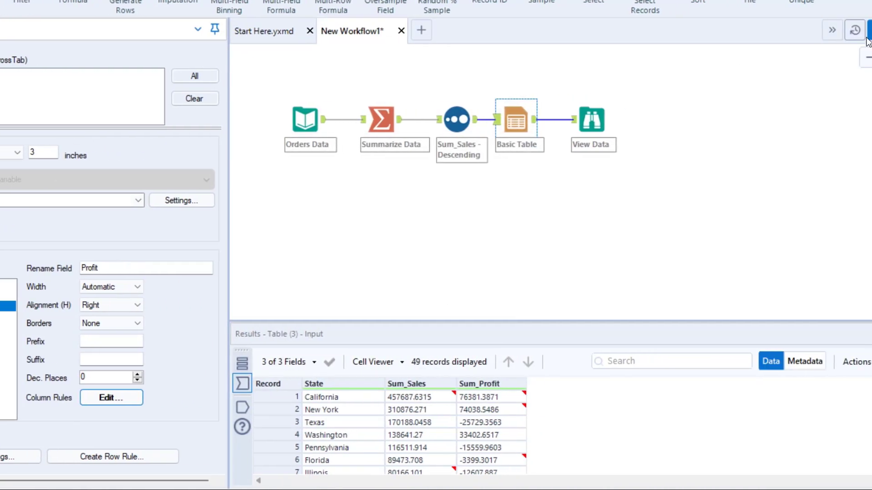
# Rerun the workflow and view the report with the styled Profit column.
pyautogui.click(837, 36)
pyautogui.click(537, 119)
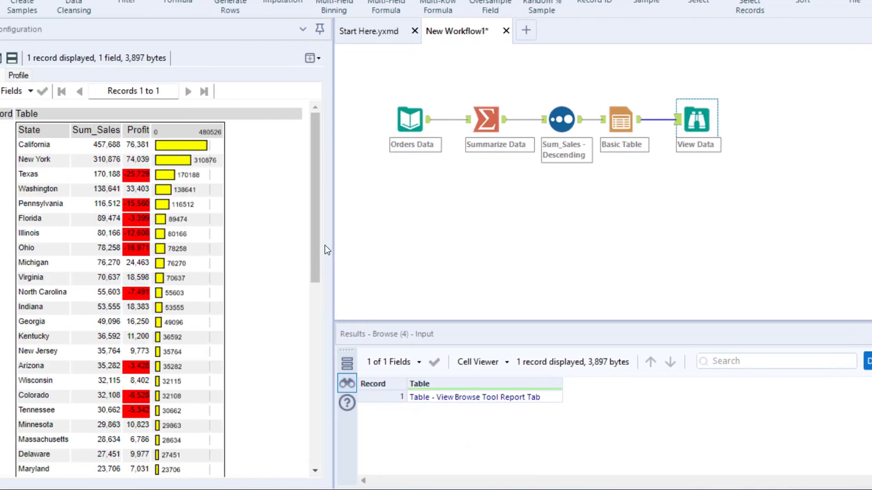
pyautogui.hotkey('ctrl', '2')
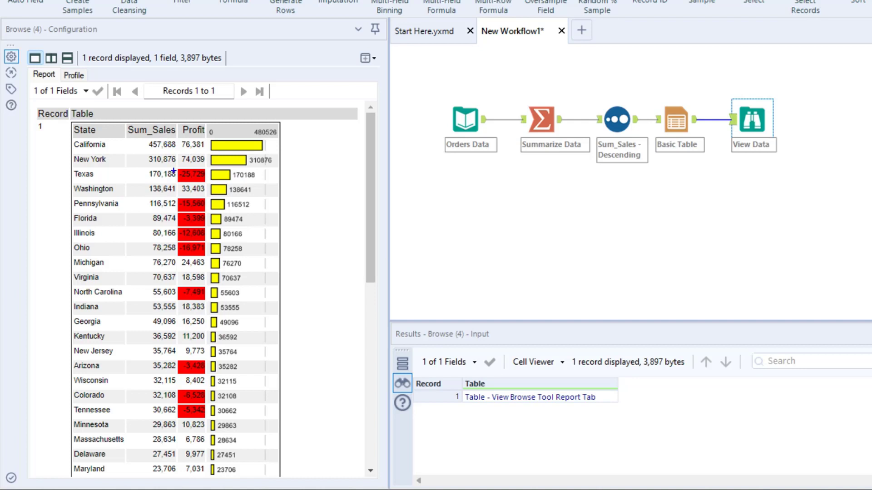
pyautogui.moveTo(172, 166)
pyautogui.mouseDown()
pyautogui.moveTo(206, 181)
pyautogui.moveTo(207, 268)
pyautogui.moveTo(192, 294)
pyautogui.moveTo(209, 304)
pyautogui.mouseUp()
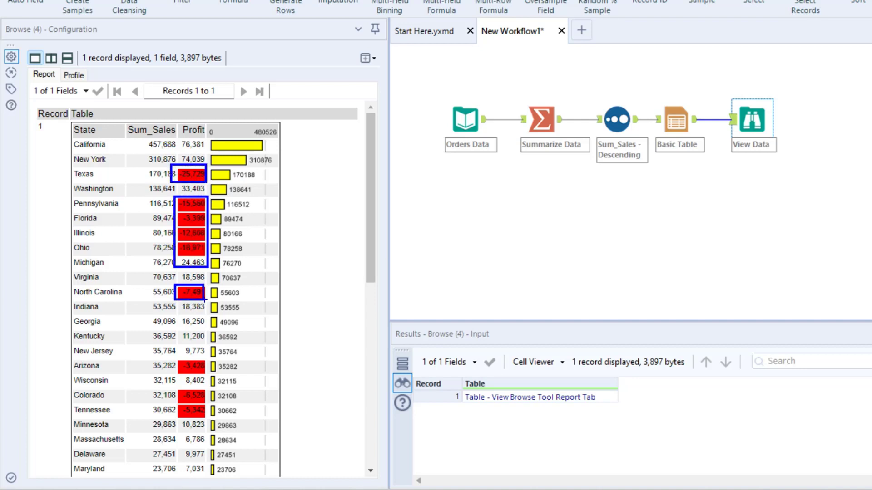
pyautogui.press('Escape')
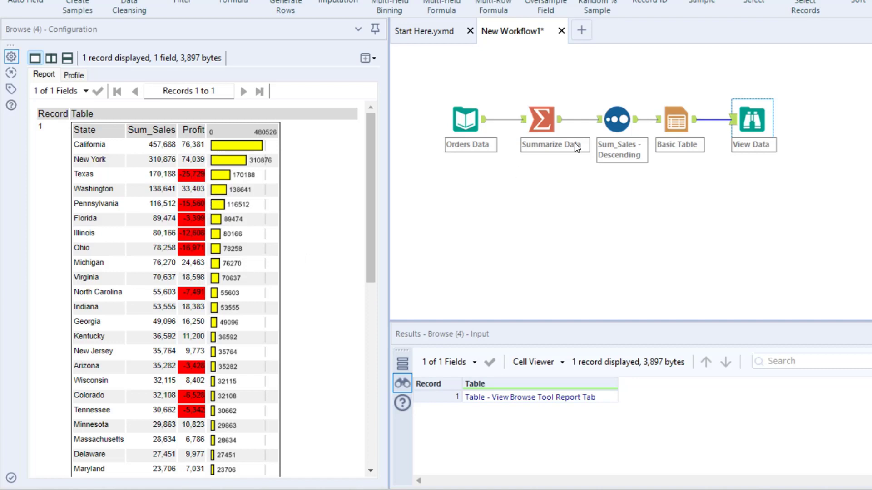
# Set the Basic Table's table width mode to Percentage.
pyautogui.click(684, 127)
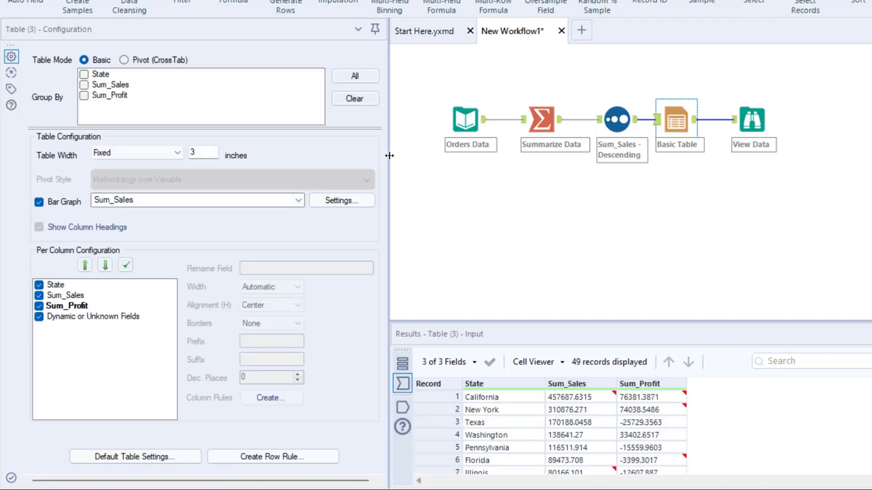
pyautogui.click(176, 153)
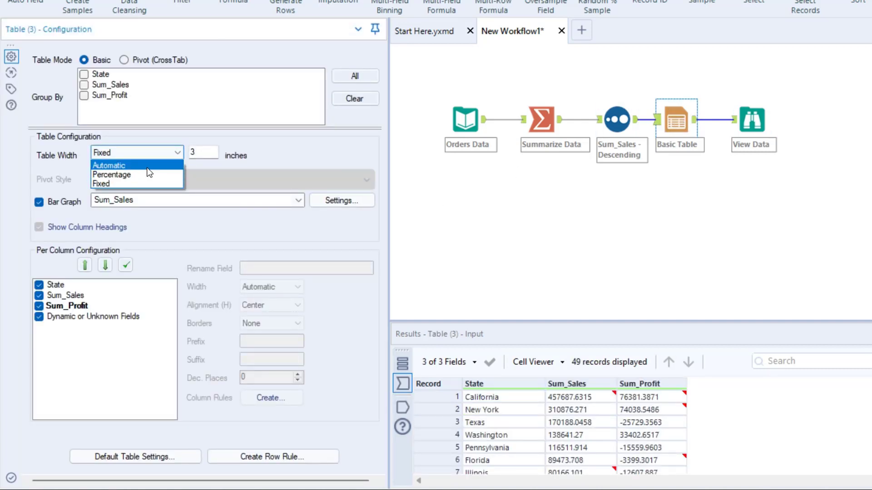
pyautogui.click(149, 167)
pyautogui.click(177, 153)
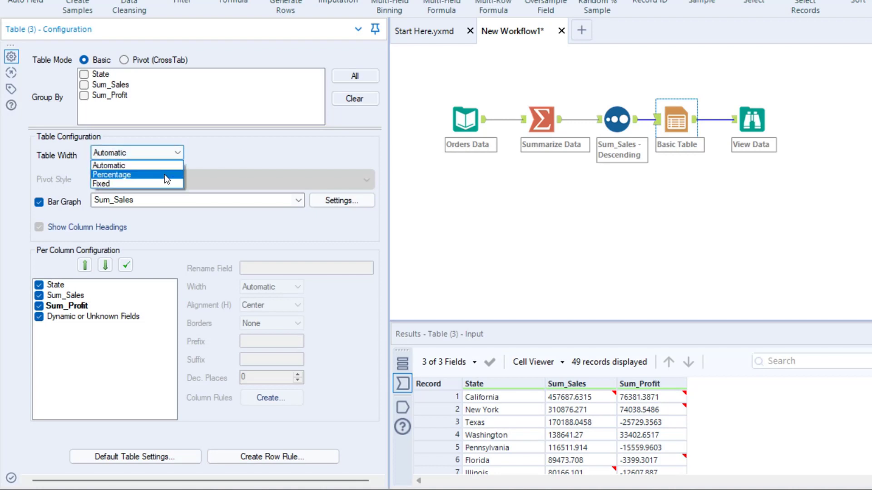
pyautogui.click(165, 174)
# Rerun the workflow and view the report at the percentage table width.
pyautogui.click(846, 30)
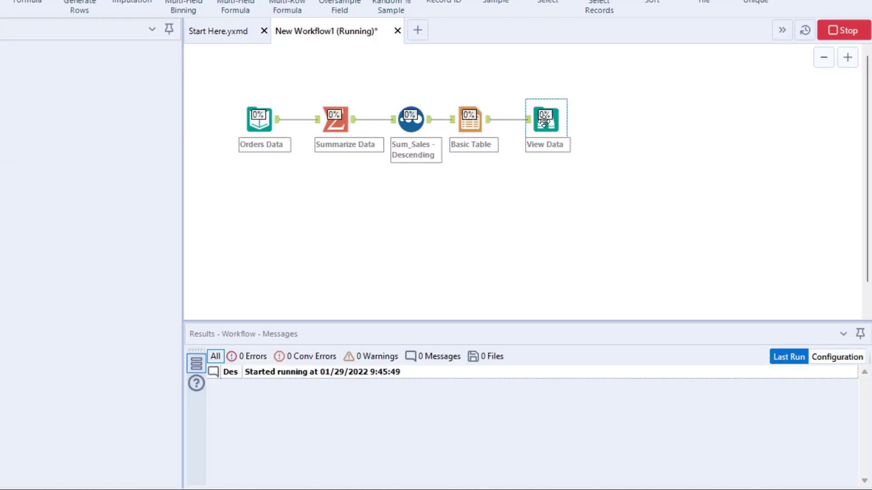
pyautogui.click(546, 123)
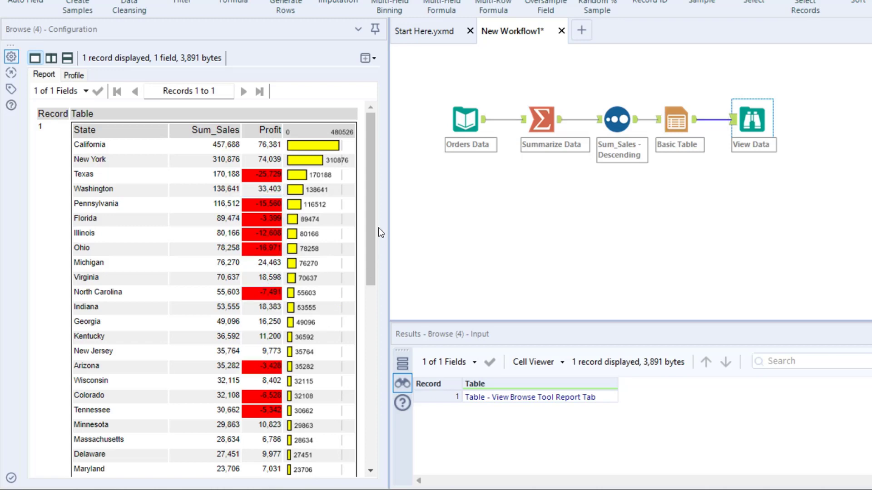
pyautogui.moveTo(370, 201)
pyautogui.mouseDown()
pyautogui.moveTo(364, 371)
pyautogui.moveTo(368, 170)
pyautogui.mouseUp()
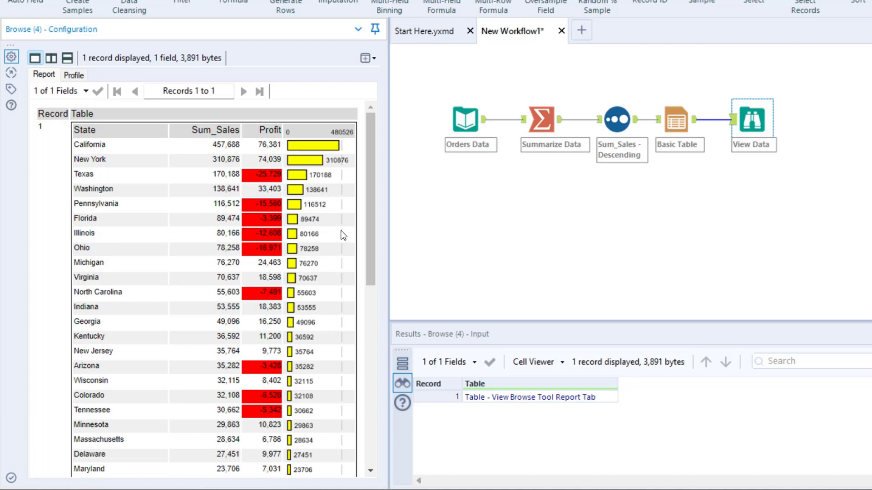
# Start creating a row styling rule in the Basic Table tool's configuration.
pyautogui.click(671, 127)
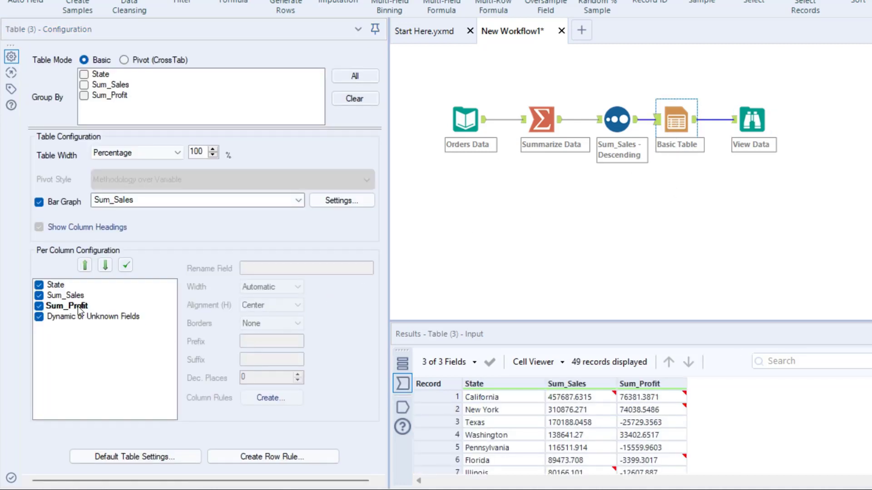
pyautogui.click(77, 307)
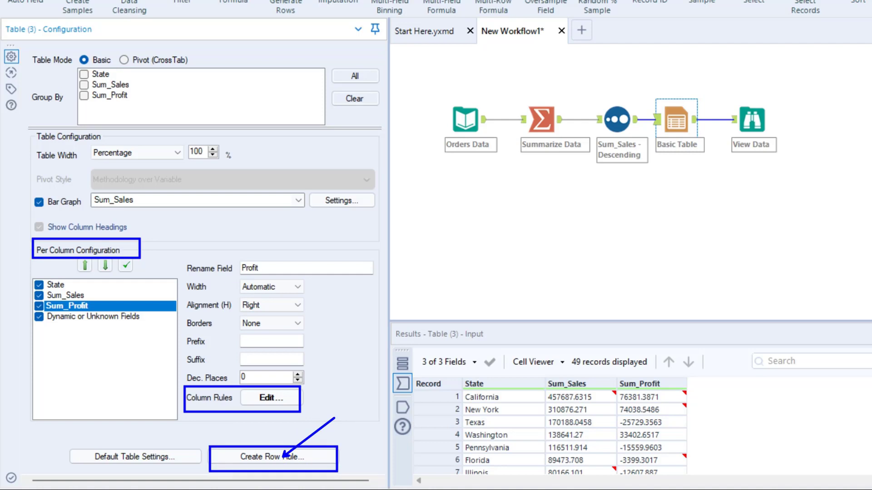
pyautogui.click(260, 457)
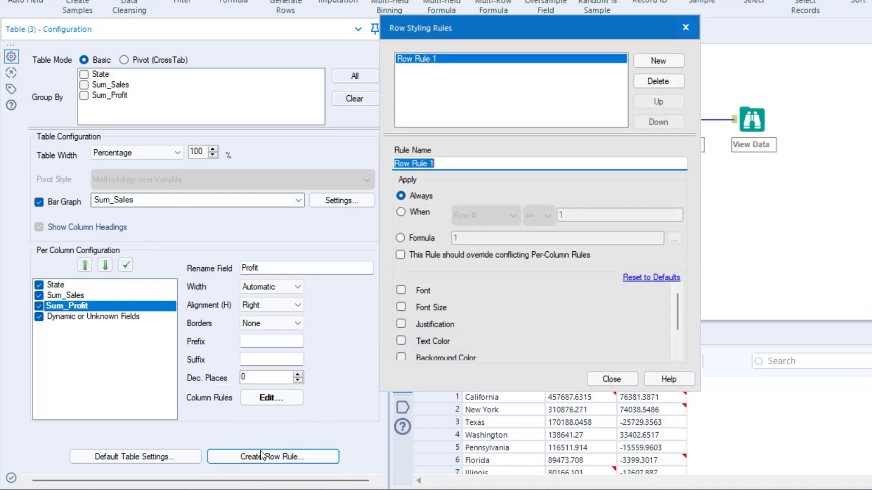
# Set the row rule to apply when Sum_Profit is <= 0.
pyautogui.click(402, 211)
pyautogui.click(511, 216)
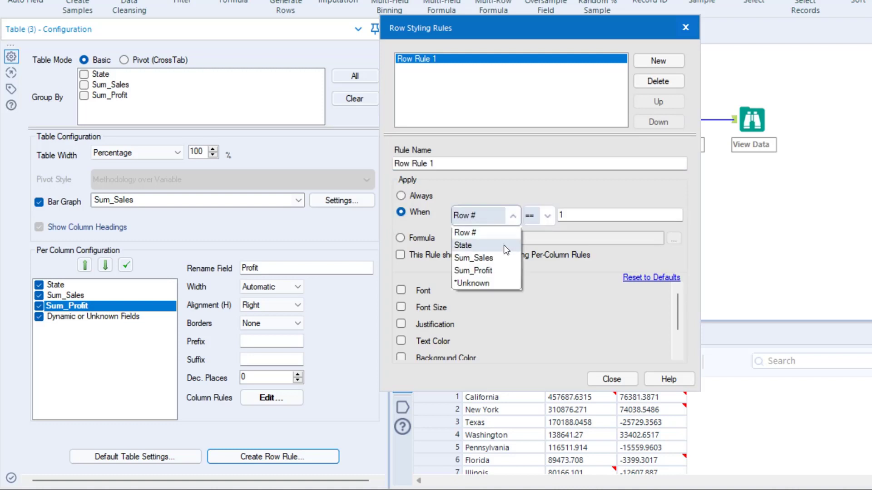
pyautogui.click(500, 271)
pyautogui.click(547, 215)
pyautogui.click(530, 259)
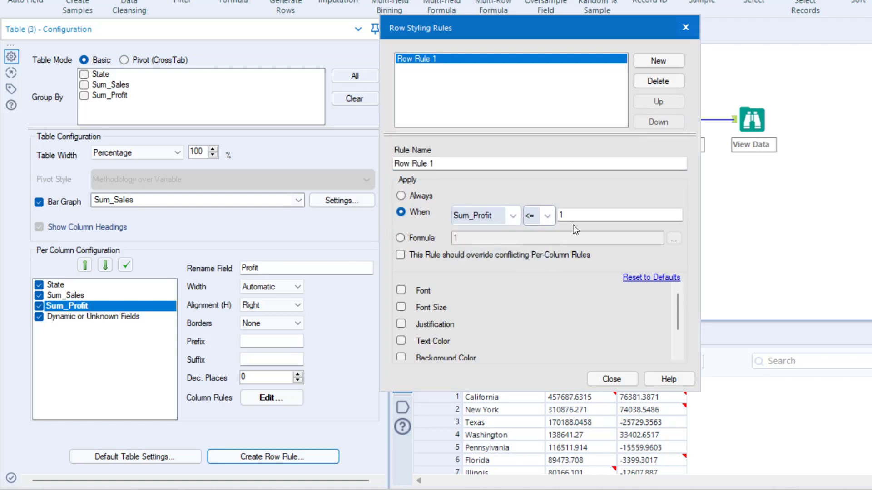
pyautogui.doubleClick(574, 216)
pyautogui.write('0')
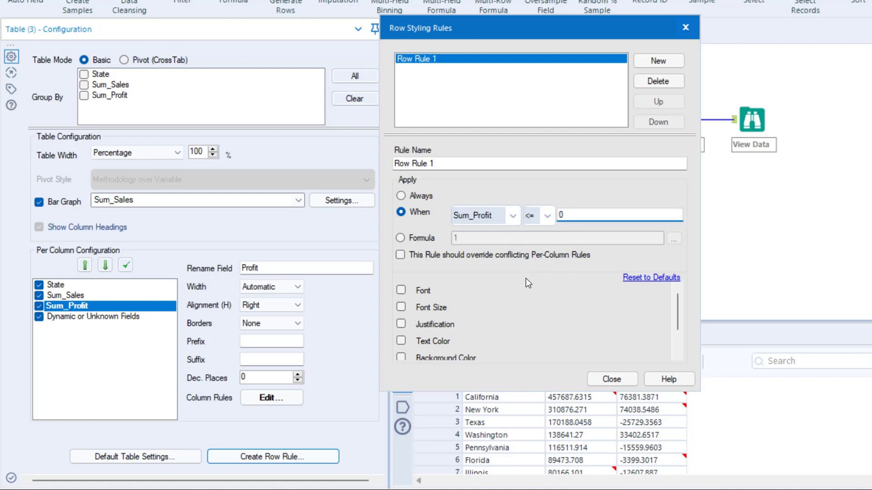
# Enable the row rule's background color, set it to red, and close the row styling rules dialog.
pyautogui.moveTo(676, 317); pyautogui.dragTo(677, 334)
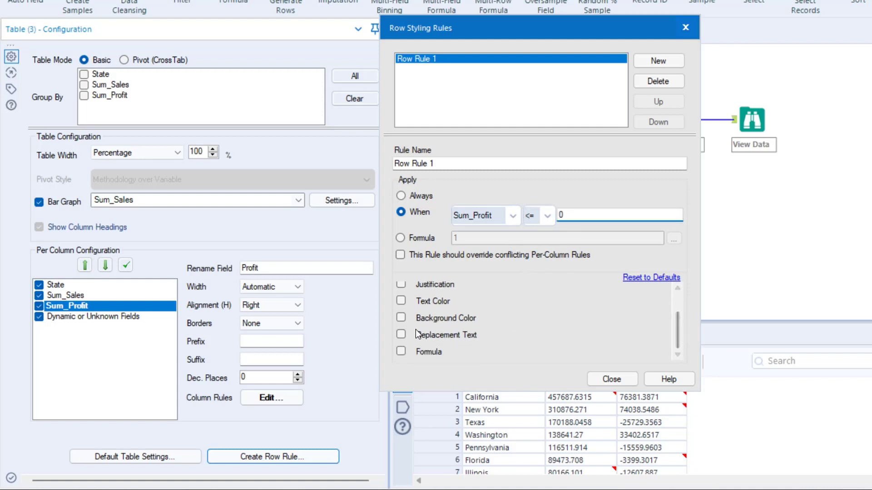
pyautogui.click(407, 318)
pyautogui.click(662, 320)
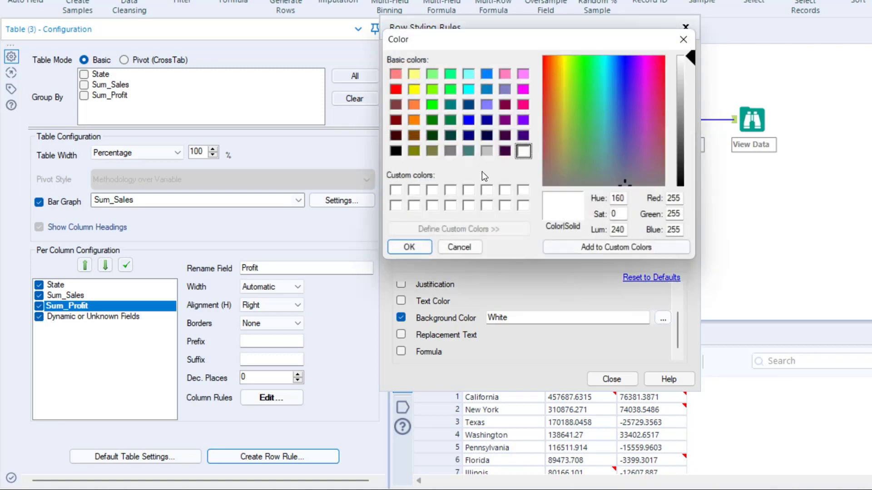
pyautogui.click(396, 89)
pyautogui.click(409, 248)
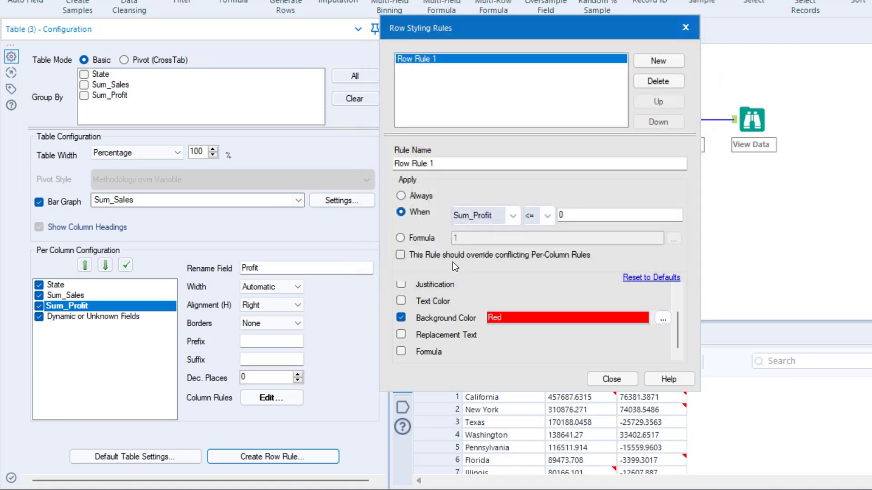
pyautogui.click(614, 377)
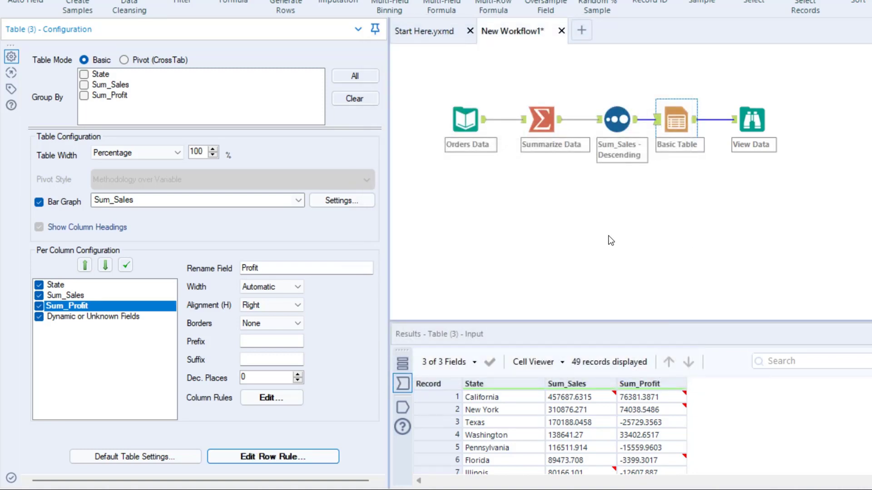
# Rerun the workflow and view the report with the rows of negative profit highlighted.
pyautogui.moveTo(208, 444)
pyautogui.mouseDown()
pyautogui.moveTo(336, 470)
pyautogui.moveTo(493, 314)
pyautogui.mouseUp()
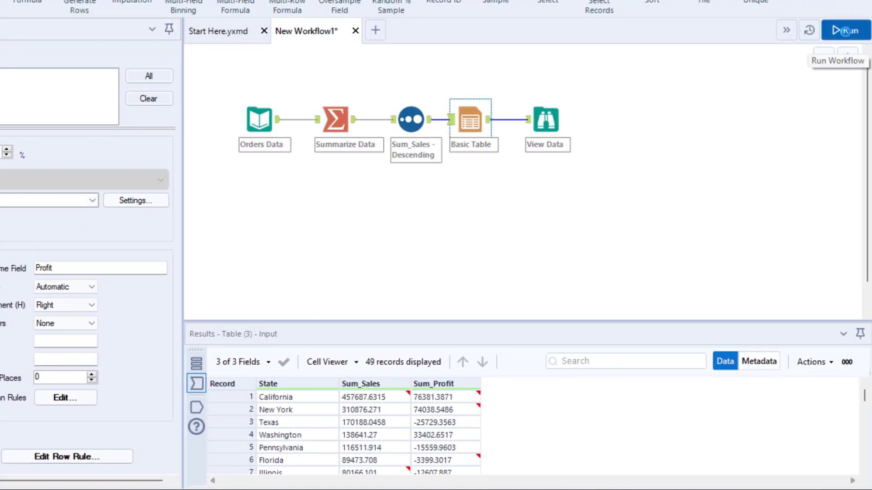
pyautogui.click(845, 31)
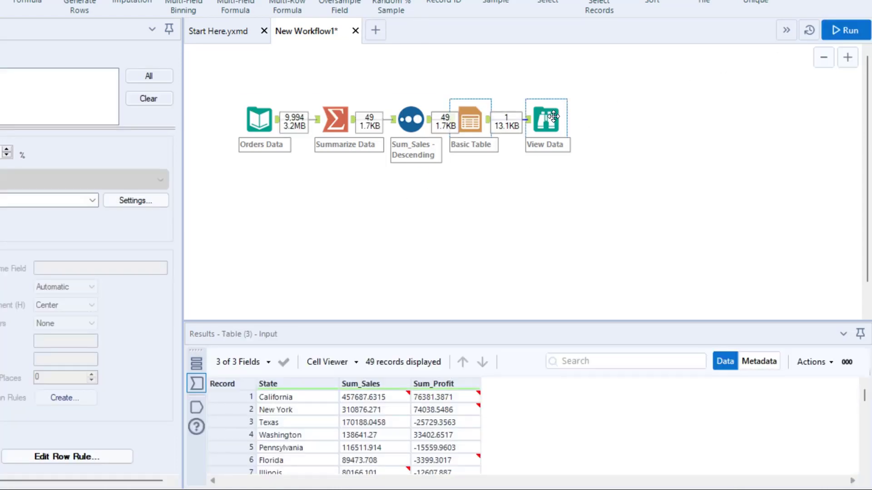
pyautogui.click(553, 116)
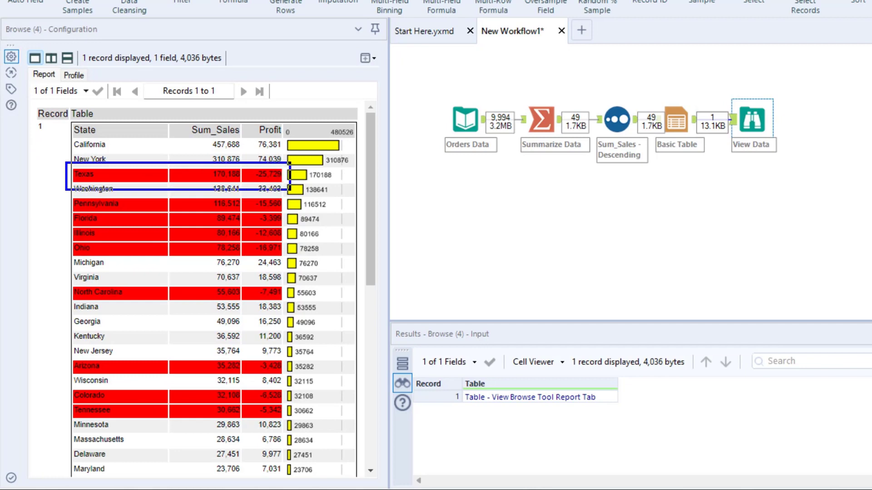
pyautogui.moveTo(373, 182); pyautogui.dragTo(375, 160)
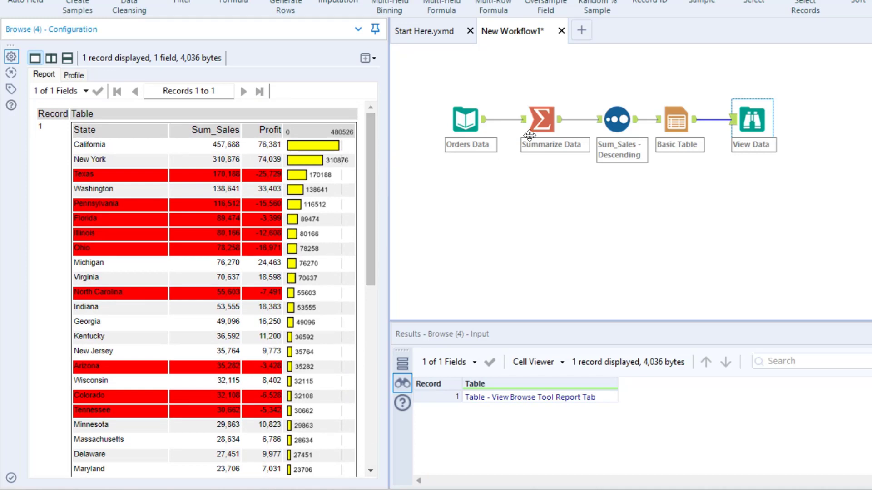
pyautogui.click(669, 119)
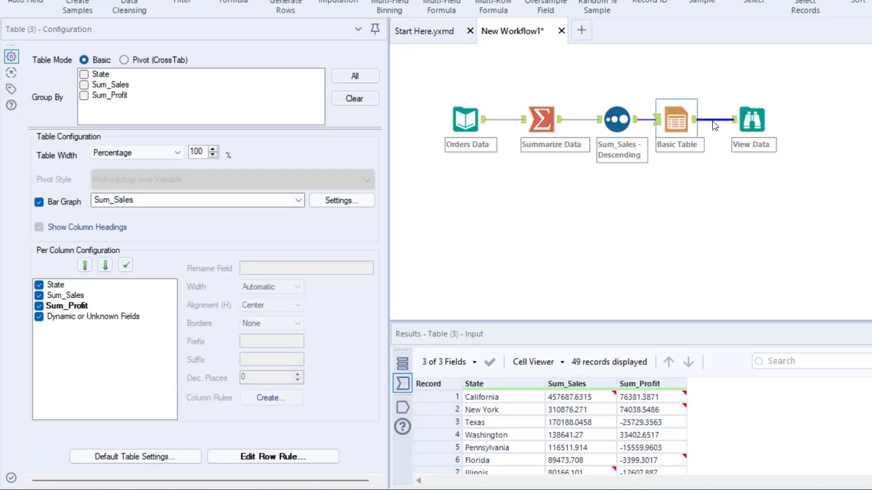
pyautogui.click(748, 121)
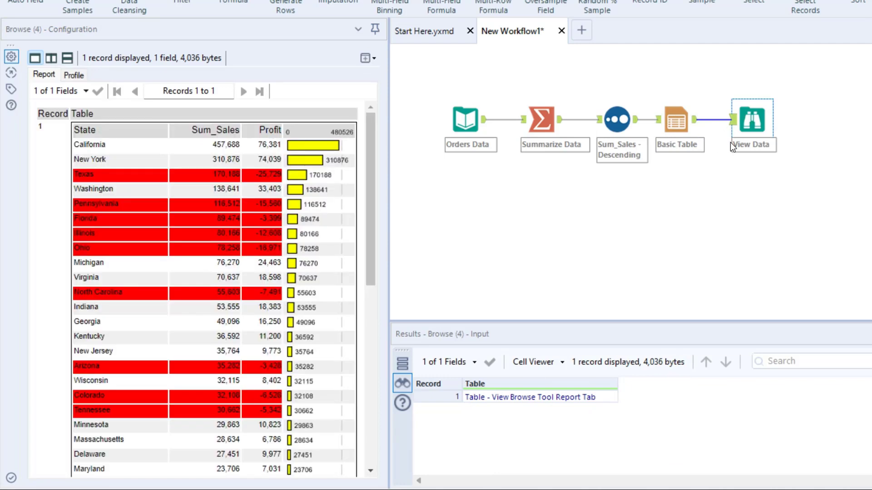